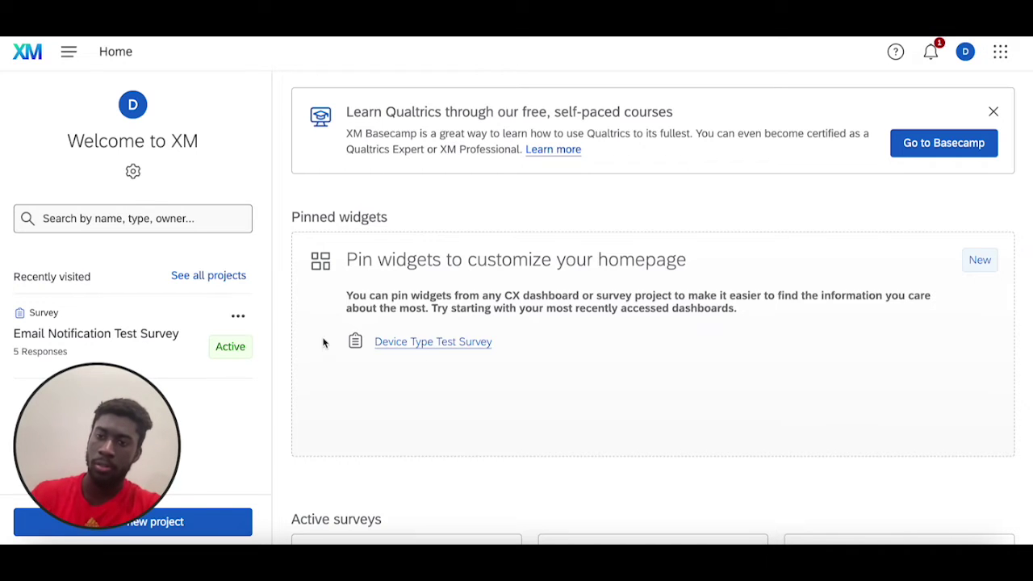
# - Open Email Notification Test Survey and edit its email triggers from the Post-Survey settings
pyautogui.click(117, 333)
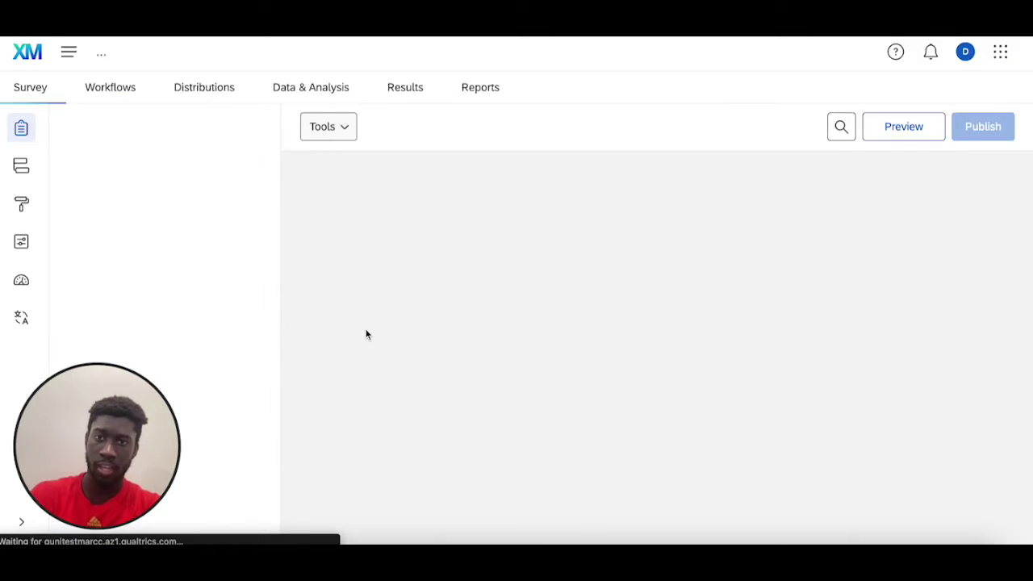
pyautogui.scroll(-1, 492, 263)
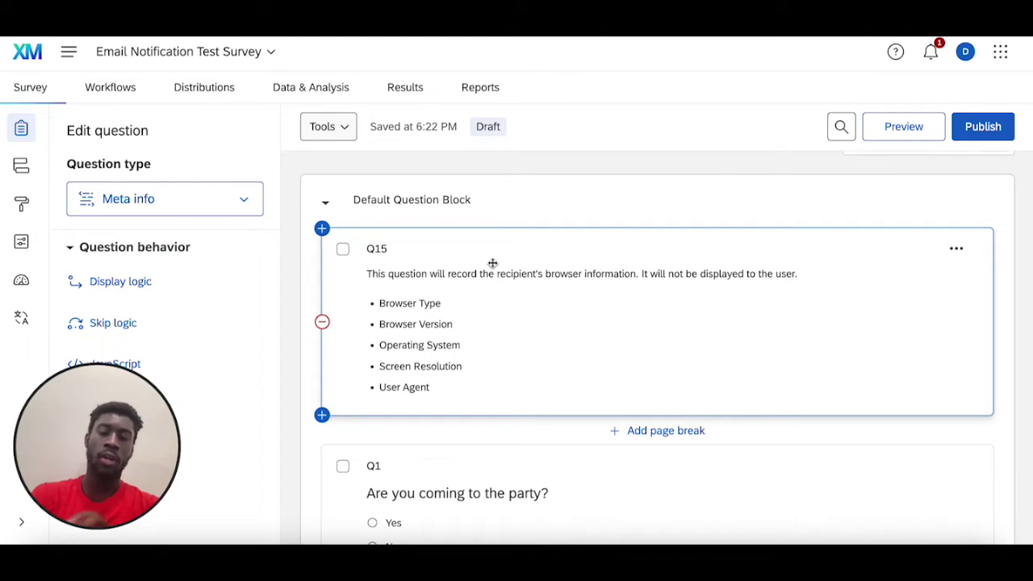
pyautogui.click(21, 242)
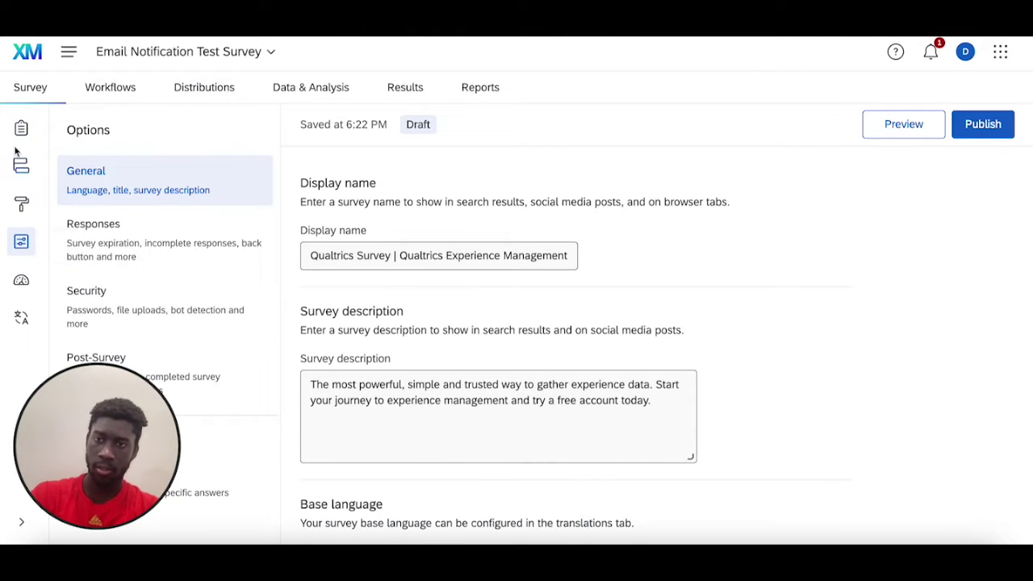
pyautogui.click(224, 386)
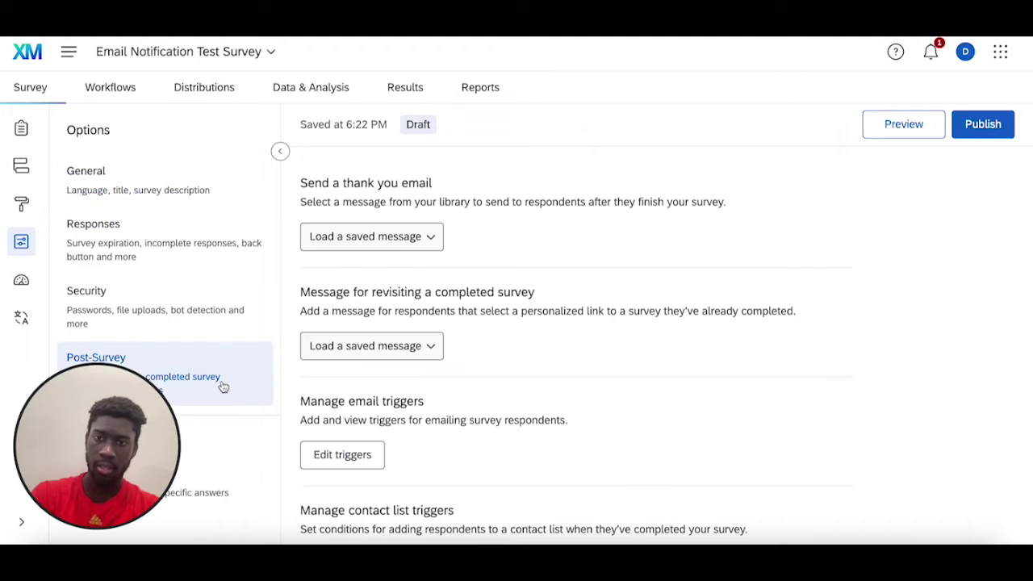
pyautogui.scroll(-1, 609, 420)
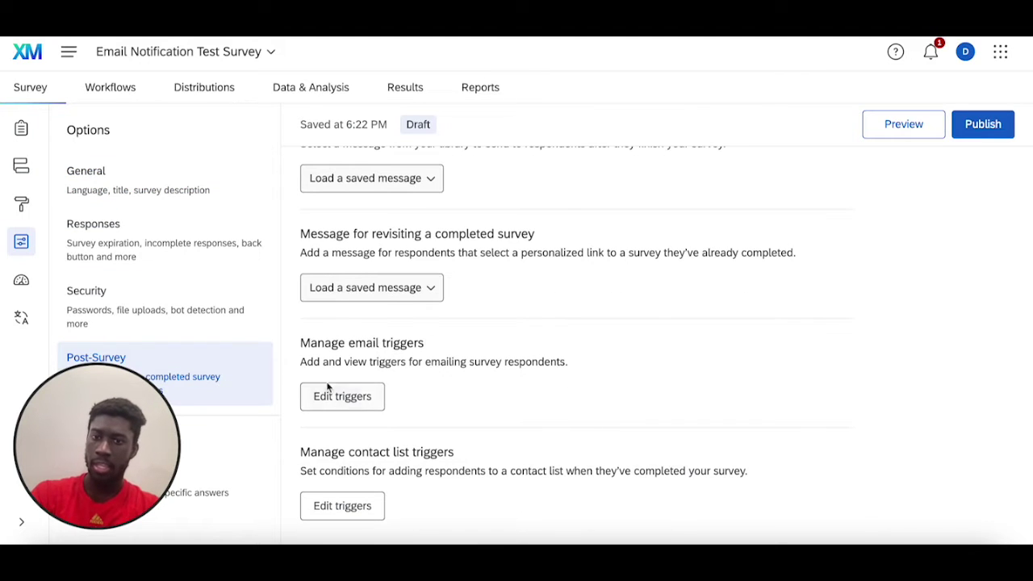
pyautogui.click(359, 414)
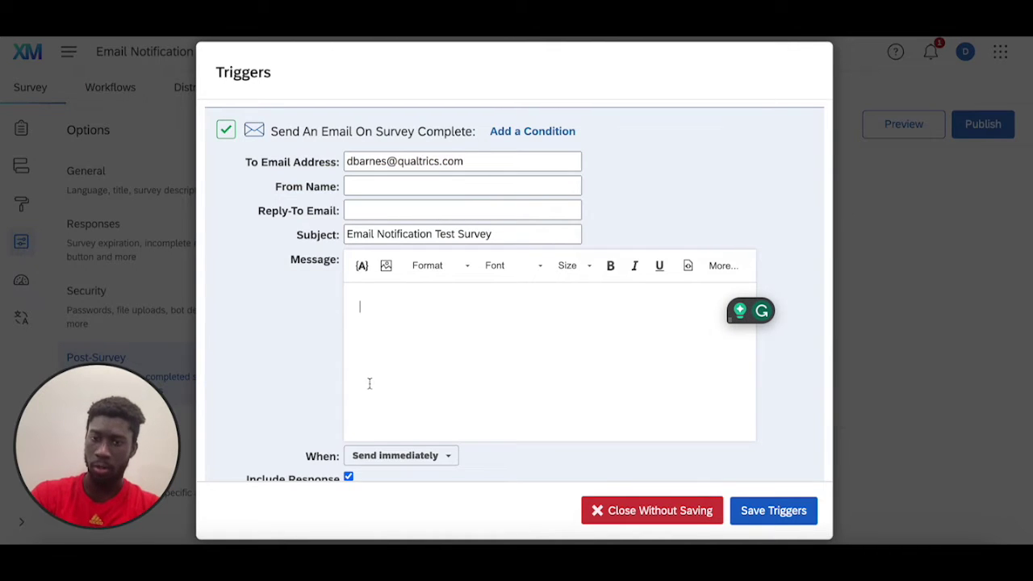
# - Give the trigger the message 'Hello! You just received another survey response.' and save the triggers
pyautogui.scroll(-1, 344, 392)
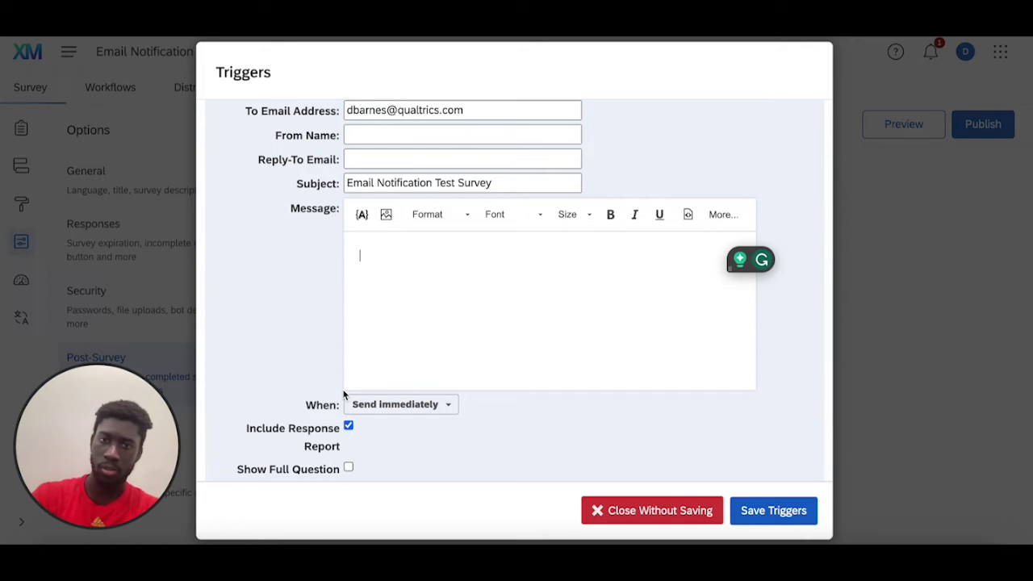
pyautogui.scroll(1, 343, 355)
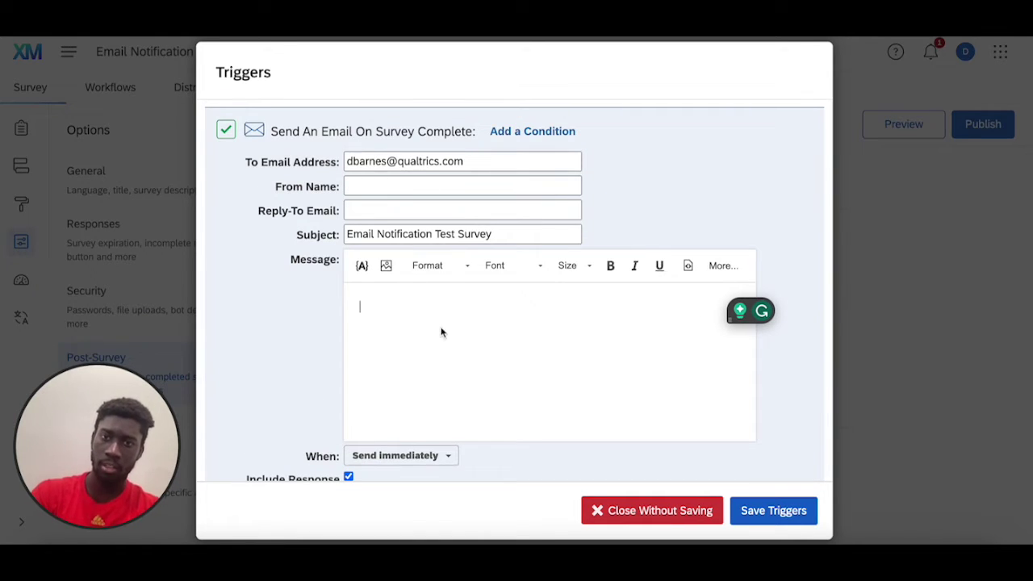
pyautogui.scroll(-1, 445, 374)
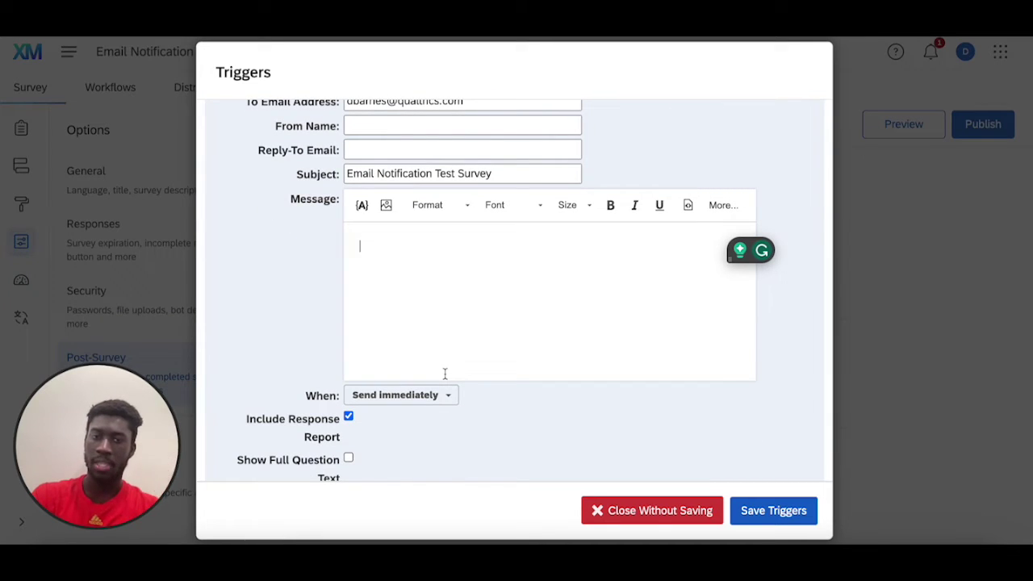
pyautogui.scroll(-1, 429, 330)
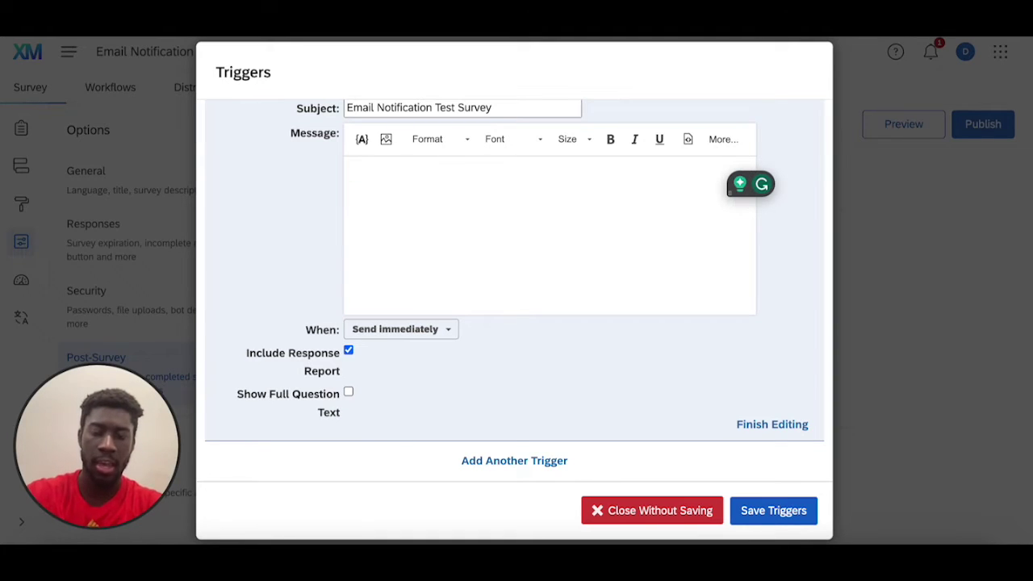
pyautogui.write('Hello! ')
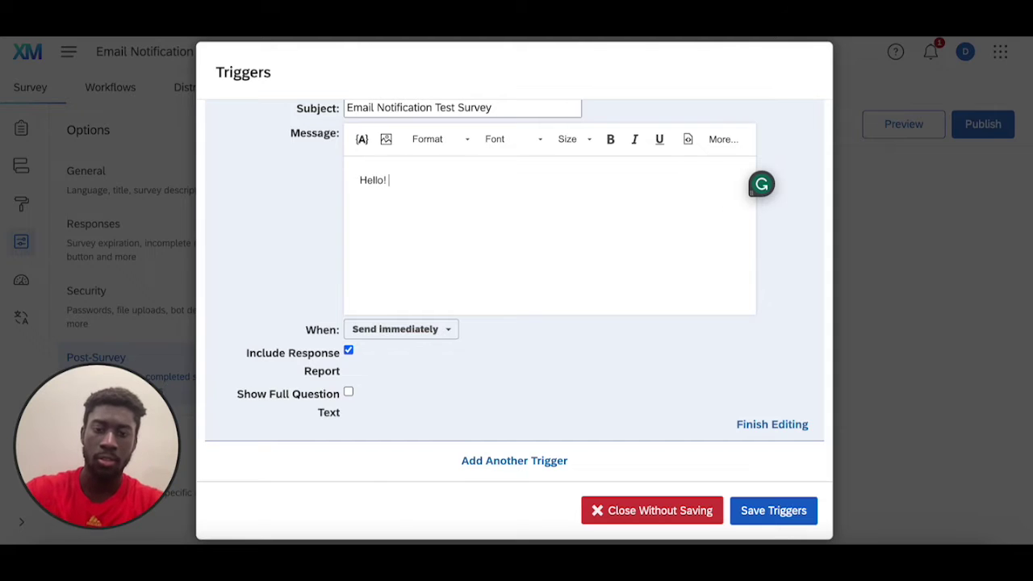
pyautogui.write('You just ')
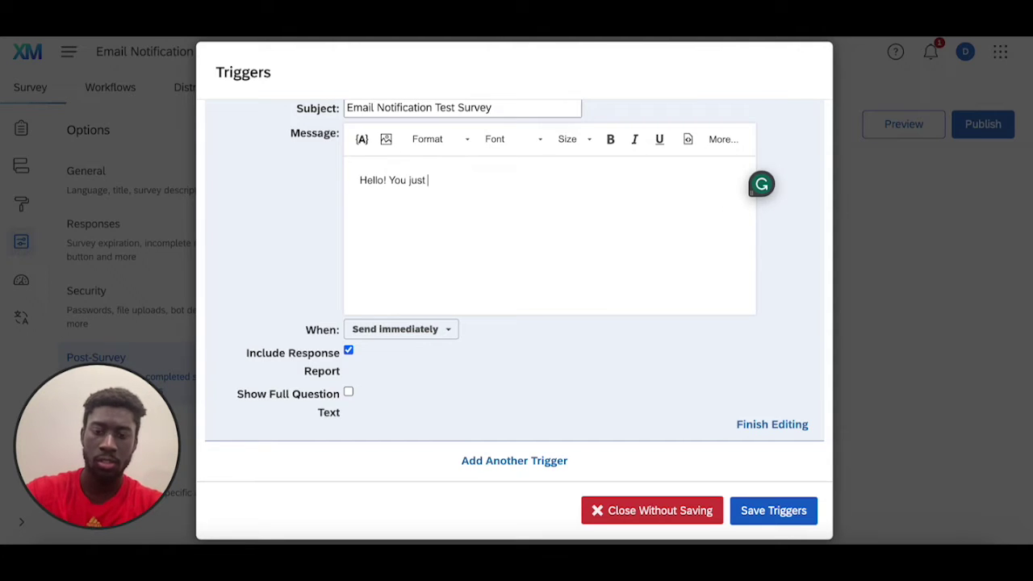
pyautogui.write('received an')
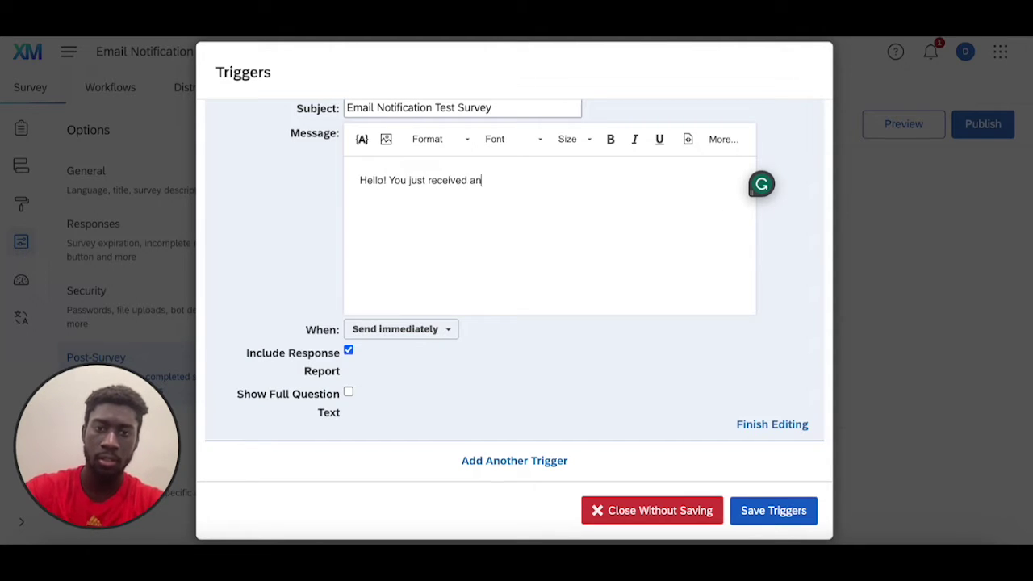
pyautogui.write('other surv')
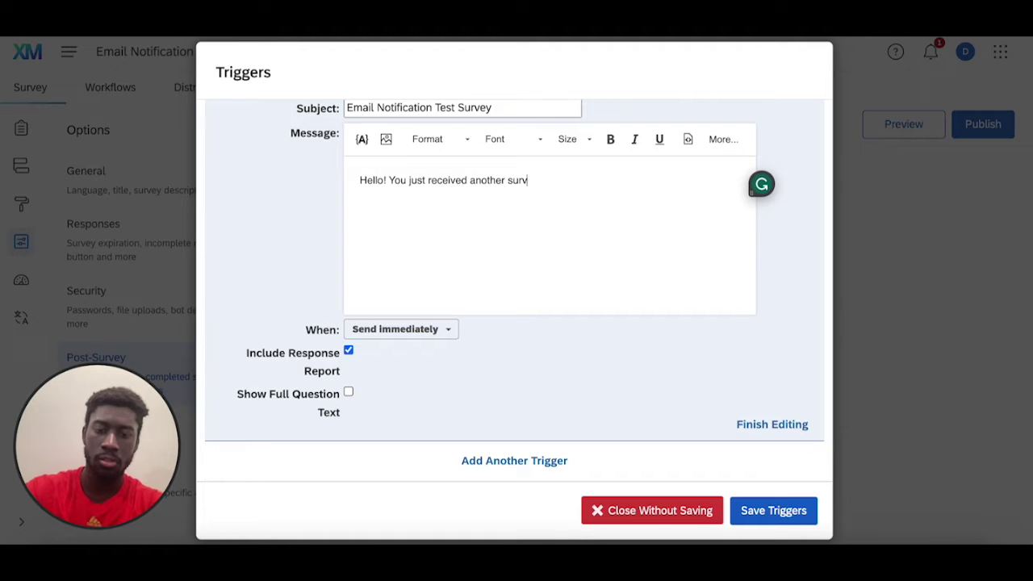
pyautogui.write('ey response.')
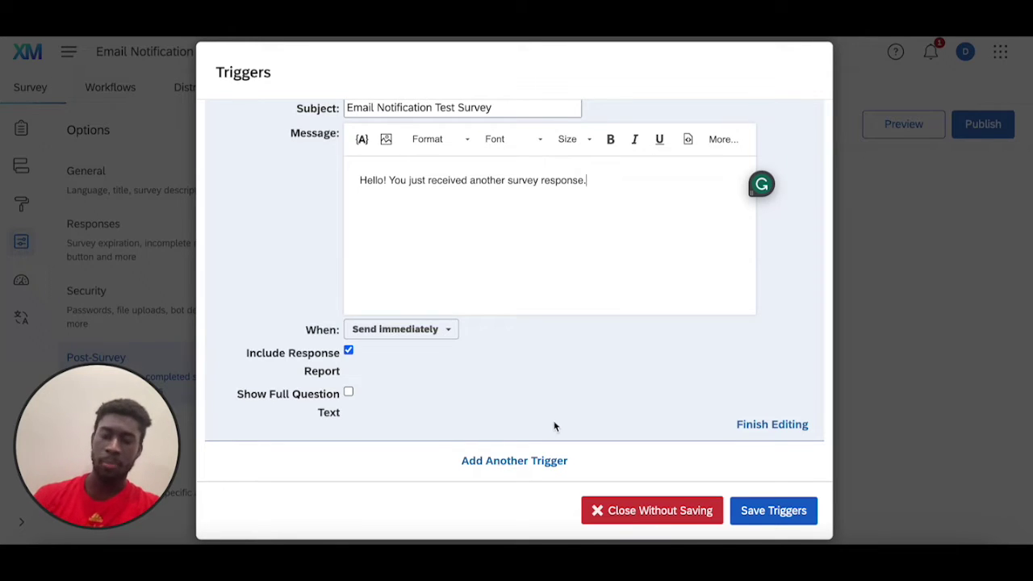
pyautogui.scroll(3, 473, 373)
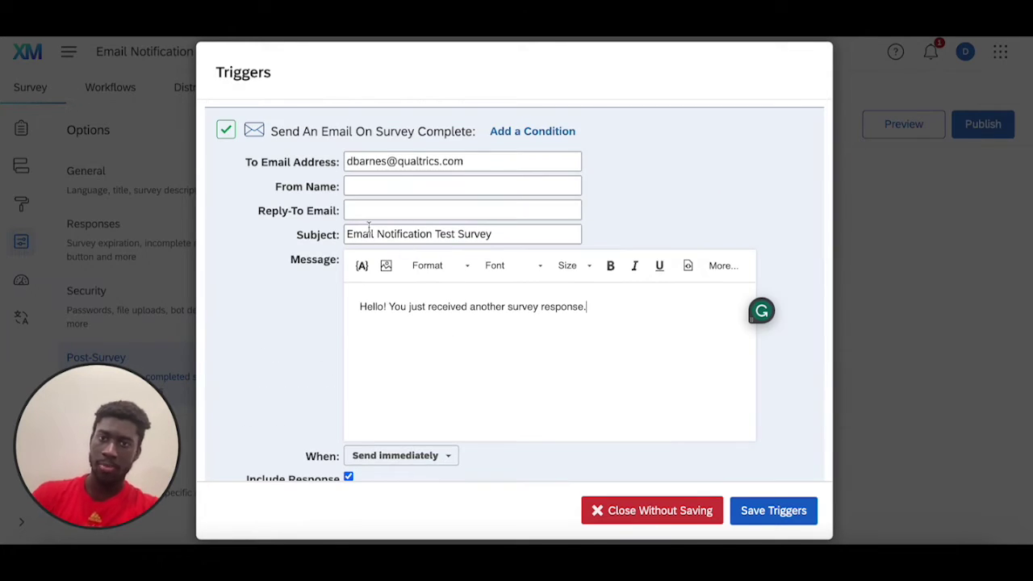
pyautogui.click(795, 513)
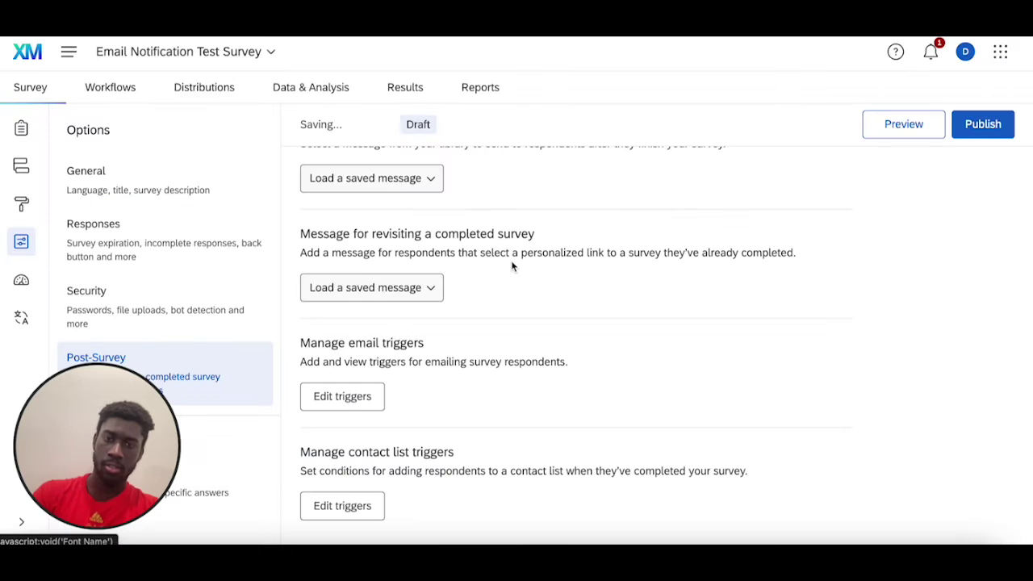
# - Reopen the email triggers and expand the existing survey-complete trigger for editing
pyautogui.click(337, 407)
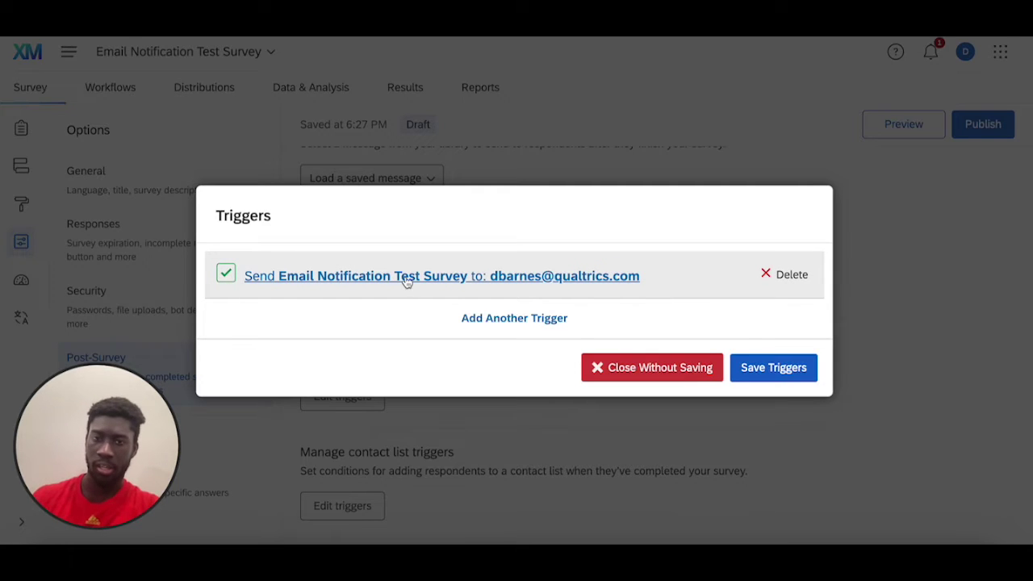
pyautogui.click(408, 276)
pyautogui.scroll(-3, 436, 396)
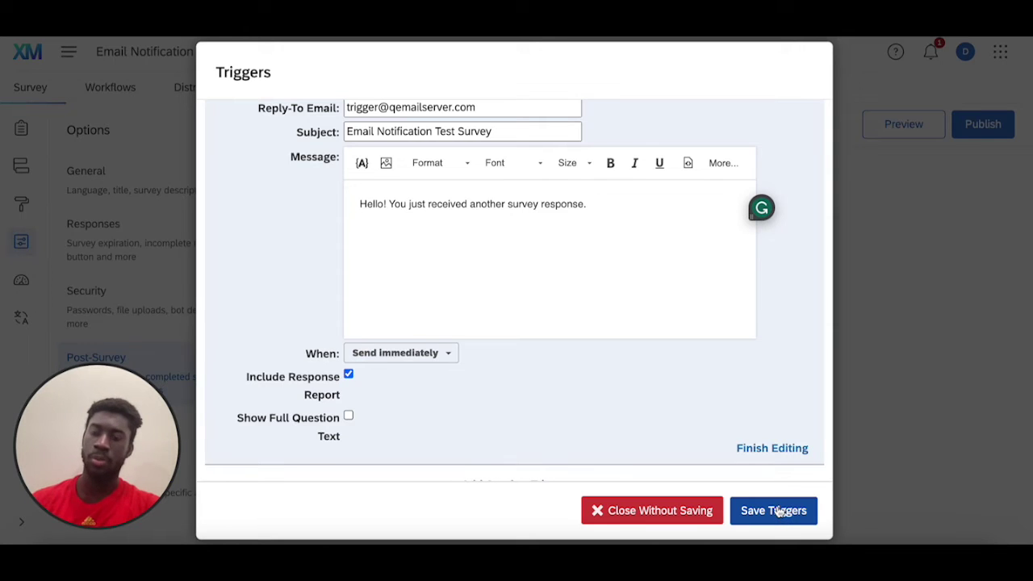
# - Save the updated trigger, publish the survey, and return to the builder
pyautogui.click(779, 512)
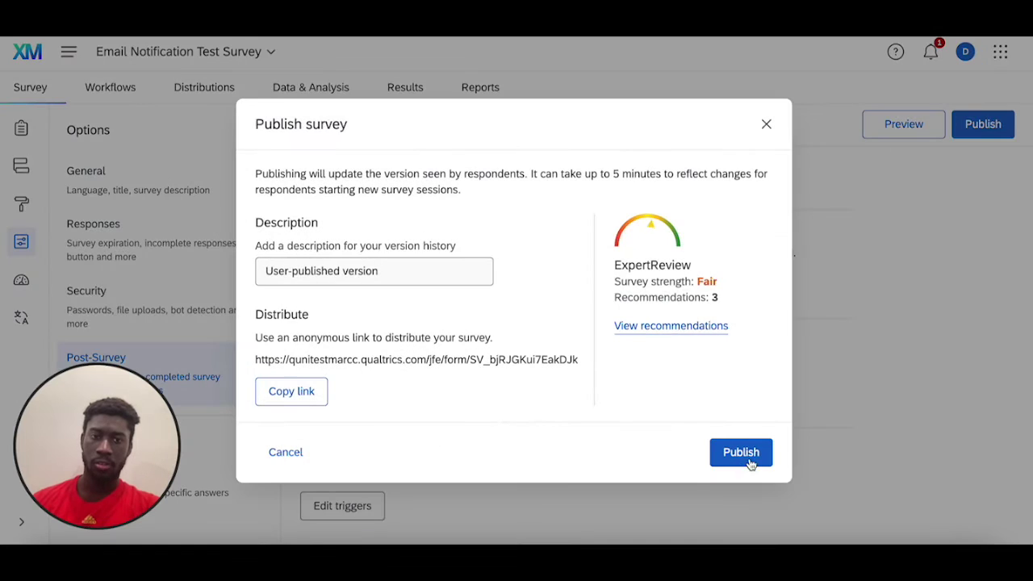
pyautogui.click(744, 457)
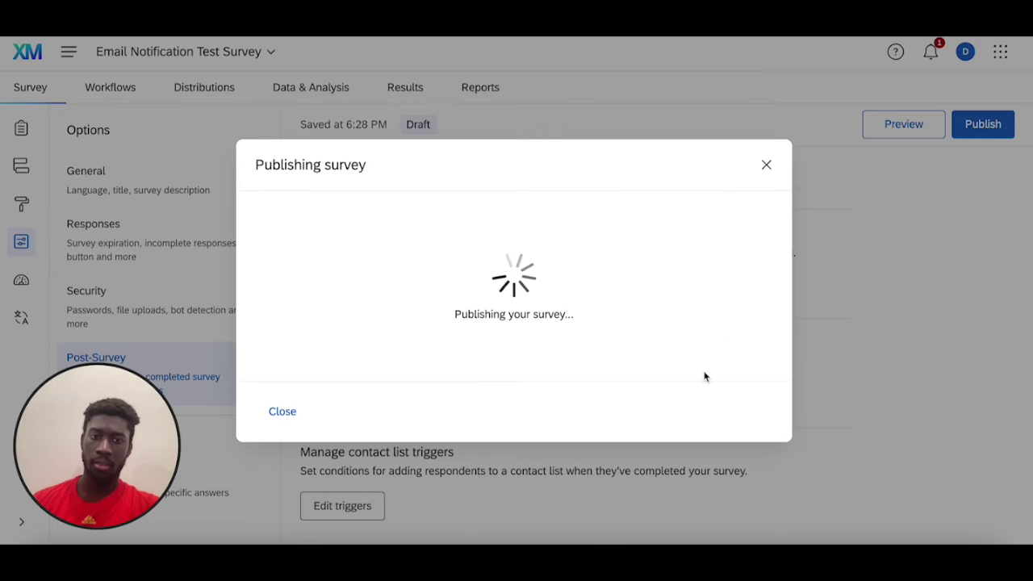
pyautogui.click(765, 165)
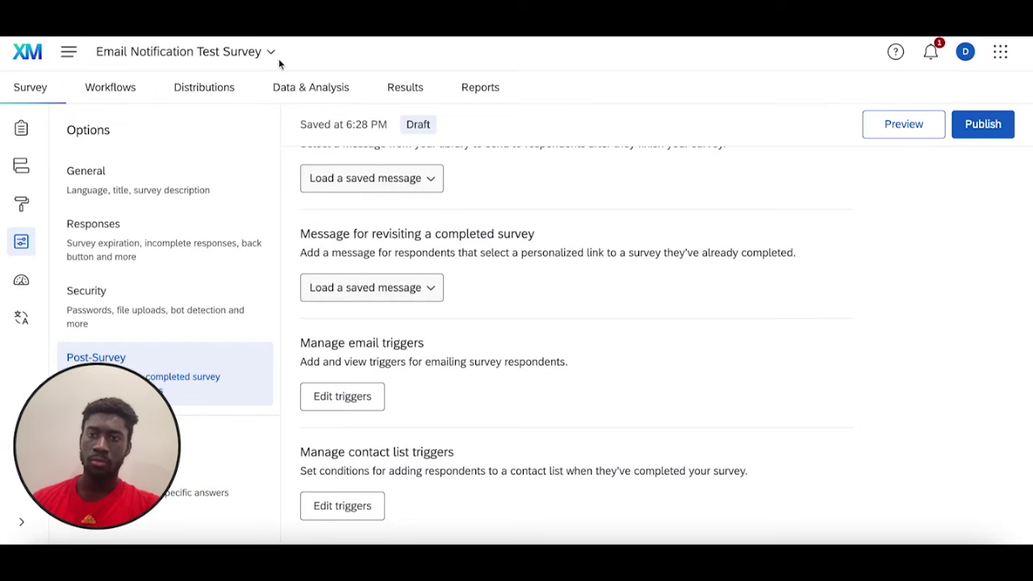
pyautogui.click(27, 126)
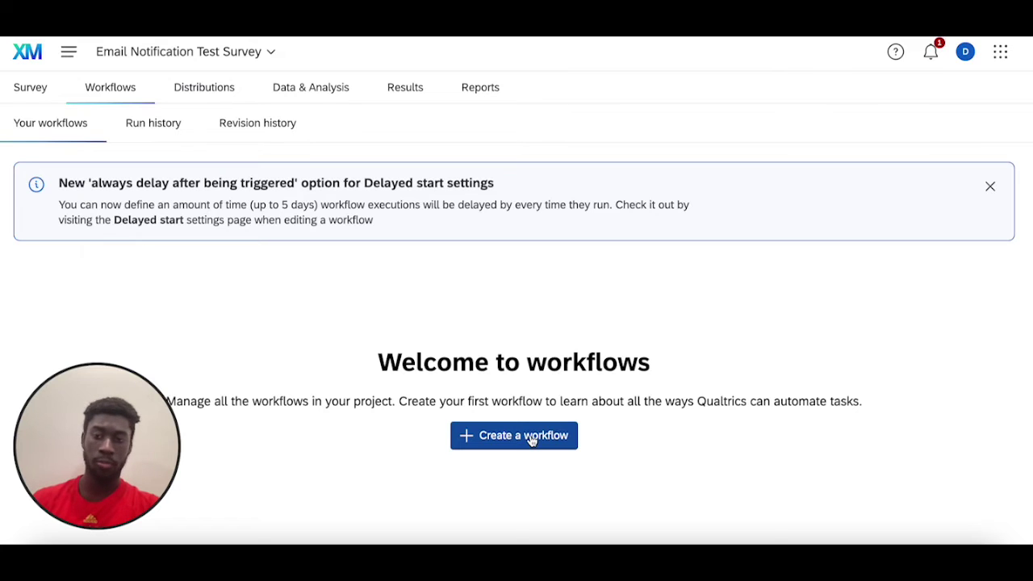
# - Create a new workflow that starts when an event is received
pyautogui.click(530, 440)
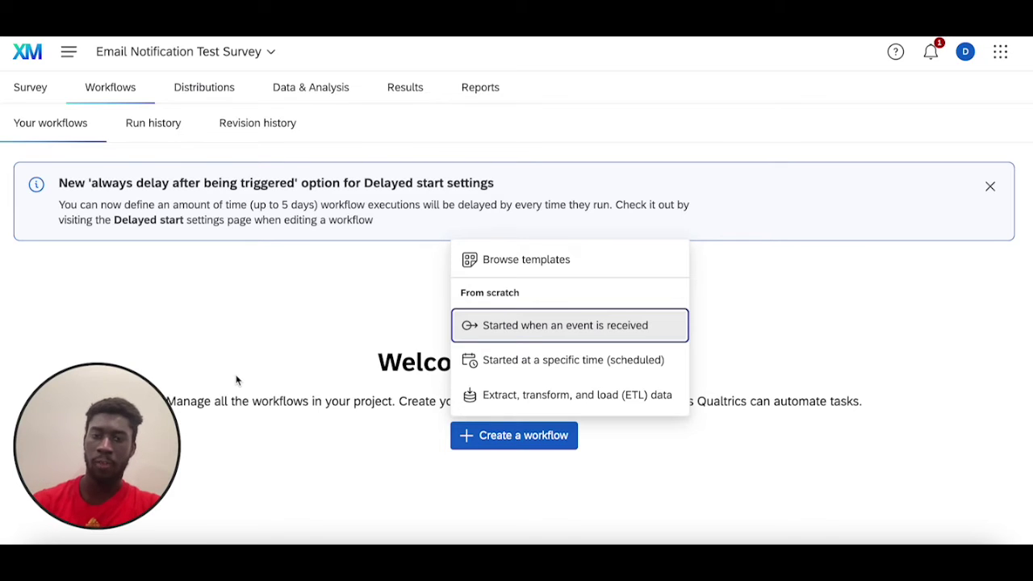
pyautogui.click(538, 326)
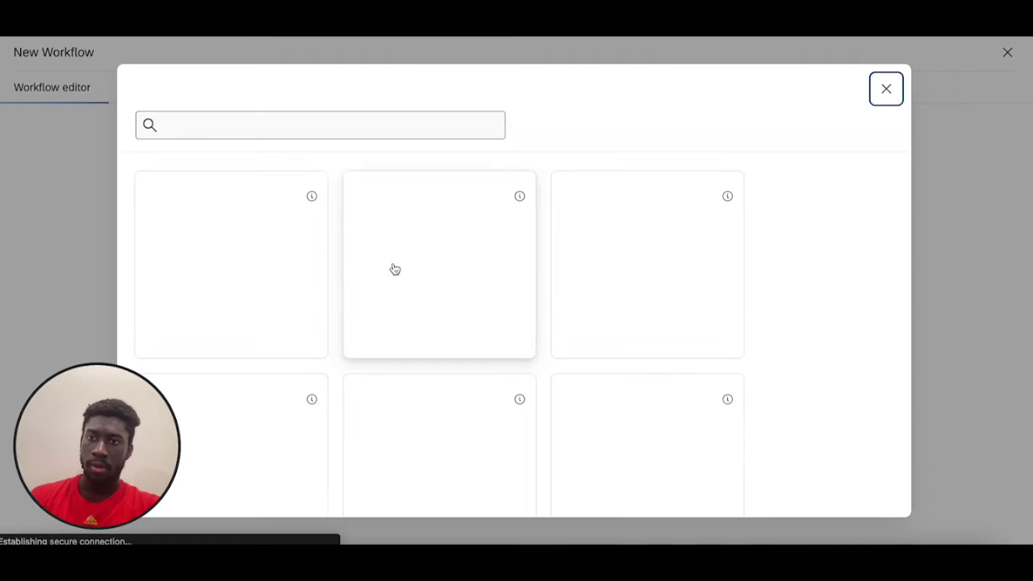
# - Make Survey response the trigger, firing on newly created responses, and finish
pyautogui.scroll(-1, 623, 363)
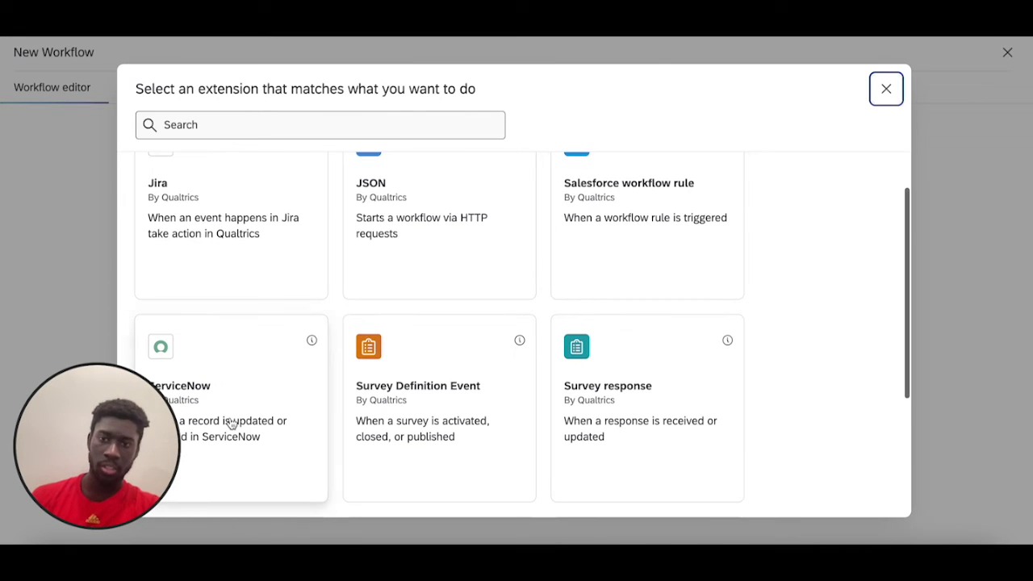
pyautogui.click(642, 413)
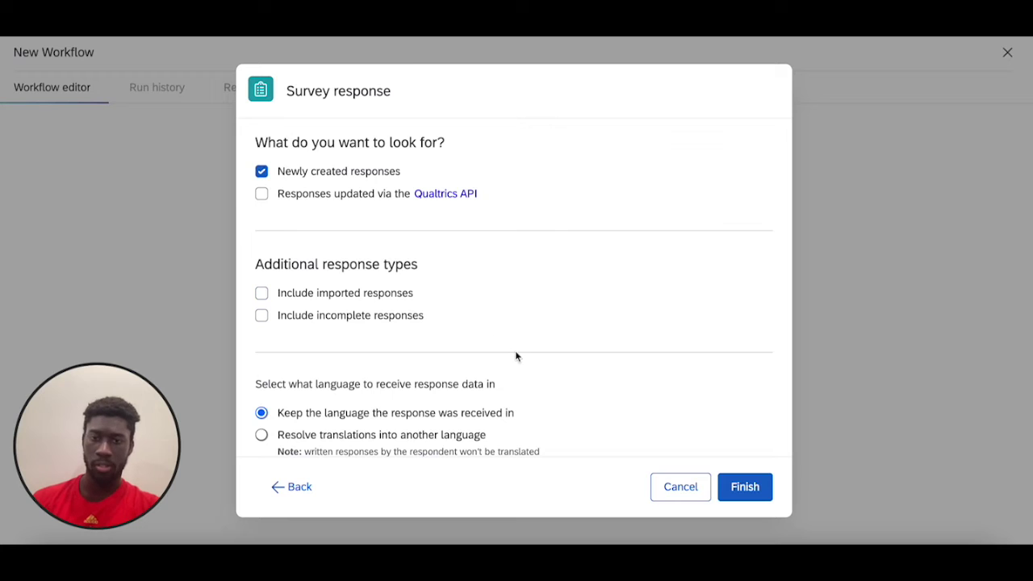
pyautogui.click(748, 489)
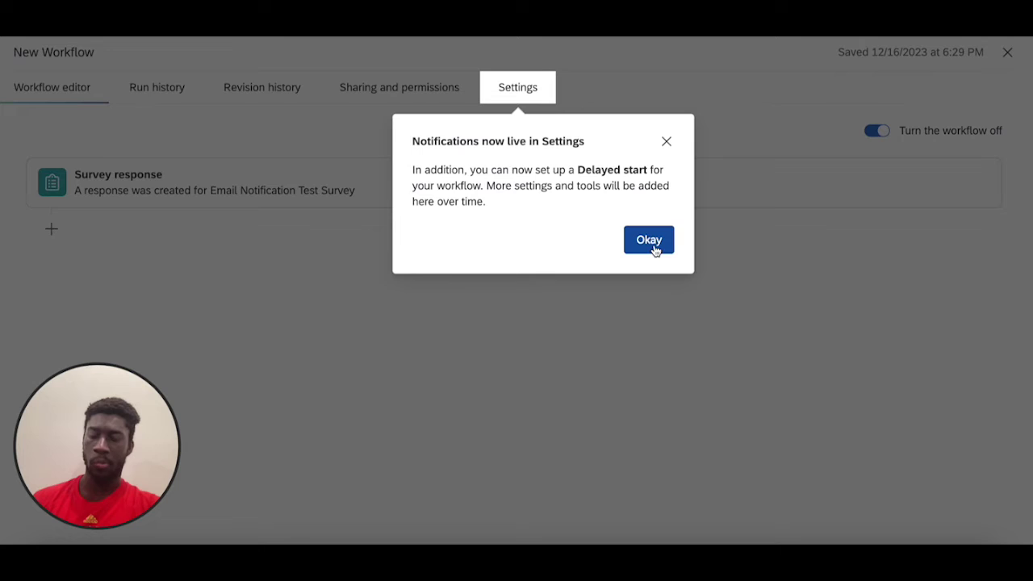
# - Add an Email task after the survey response trigger, found by searching 'emai'
pyautogui.click(666, 142)
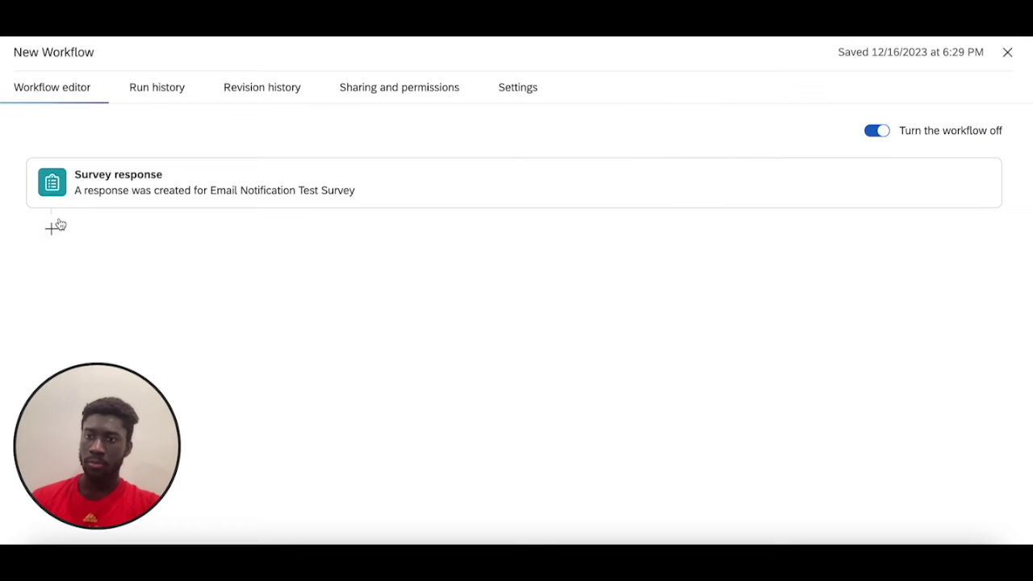
pyautogui.click(51, 227)
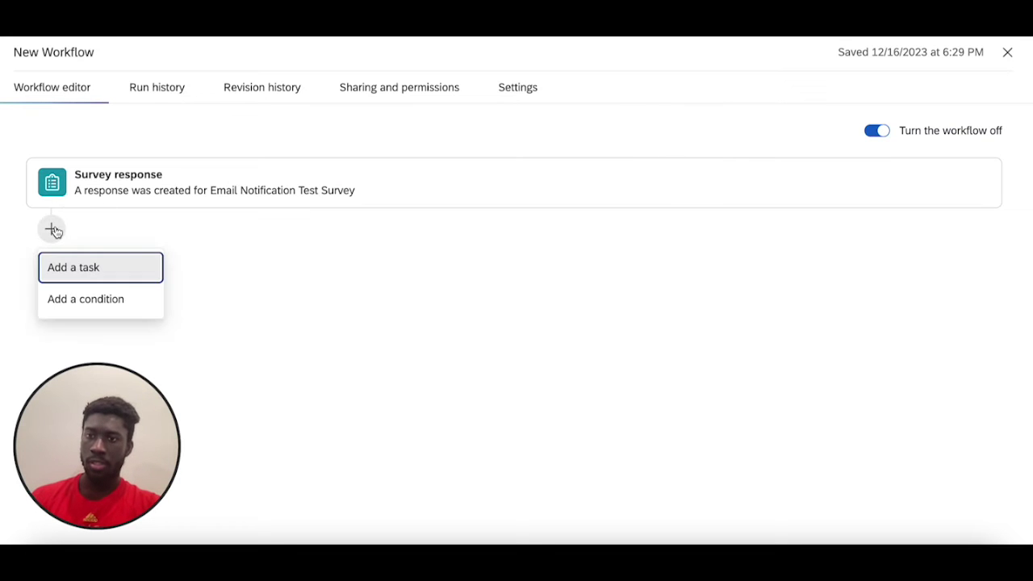
pyautogui.click(85, 275)
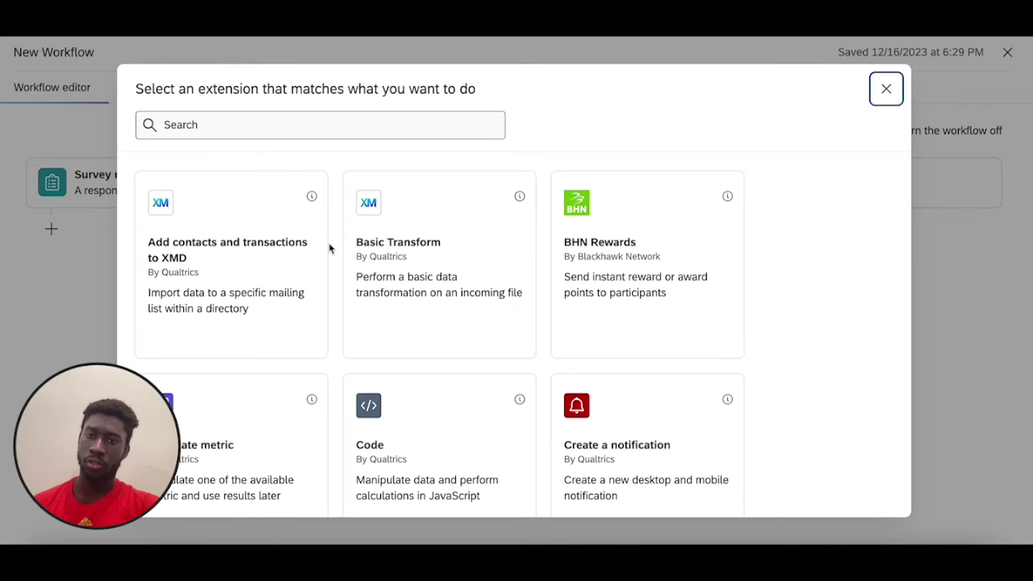
pyautogui.click(364, 125)
pyautogui.write('email')
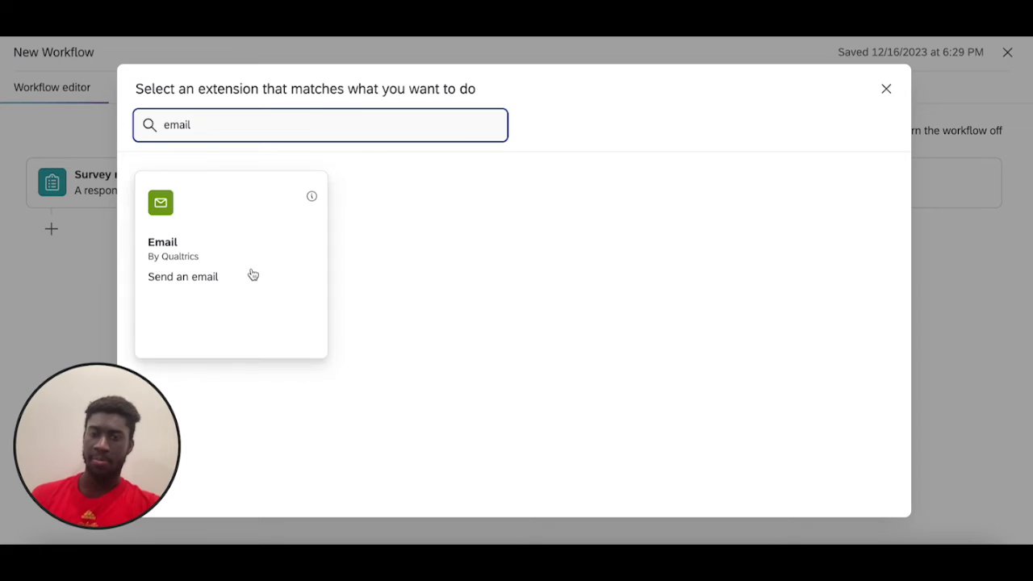
pyautogui.click(243, 274)
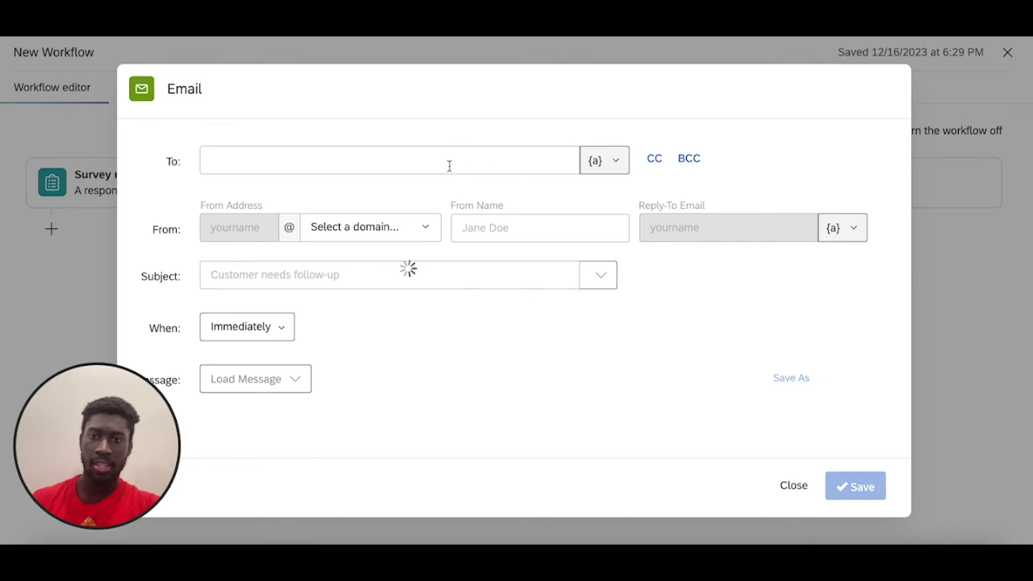
# - Fill in the recipient's e-mail address in the To field
pyautogui.click(450, 164)
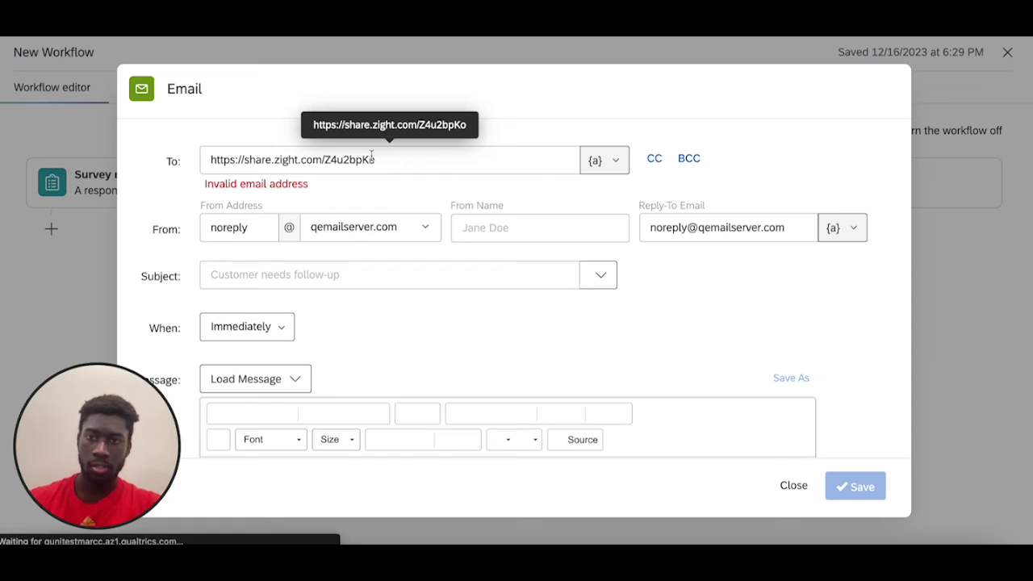
pyautogui.hotkey('ctrl', 'z')
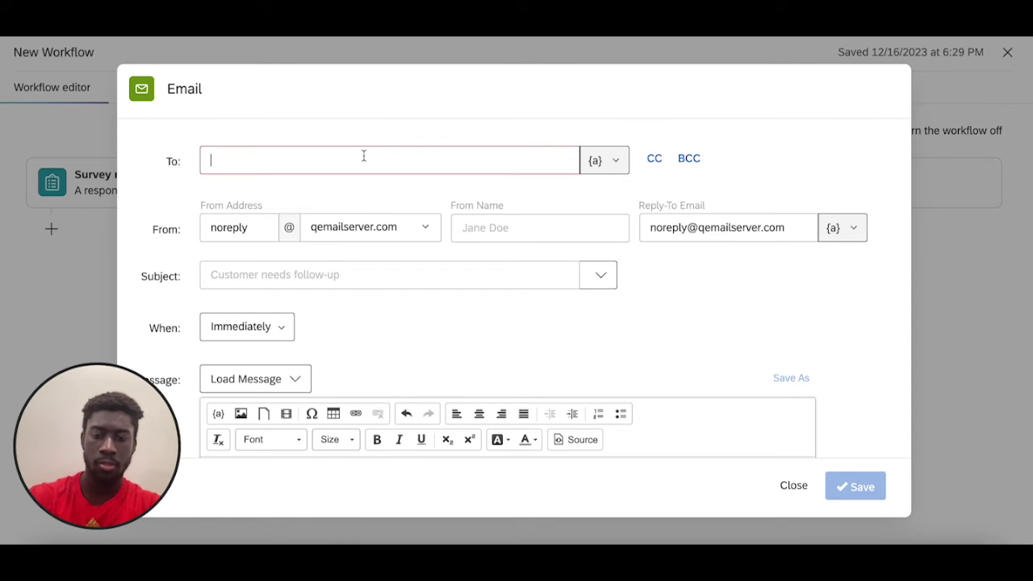
pyautogui.write('t')
pyautogui.press('BackSpace')
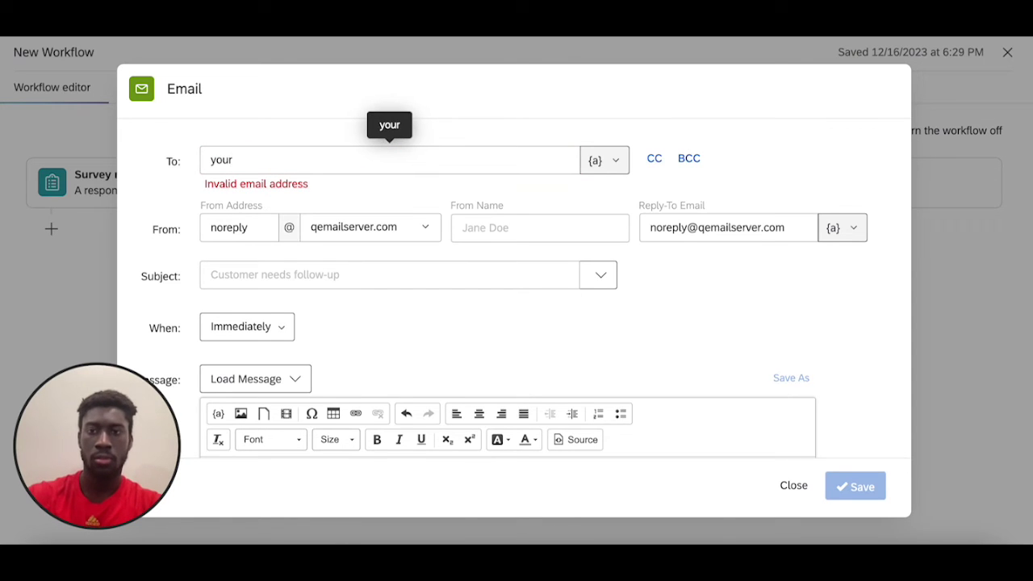
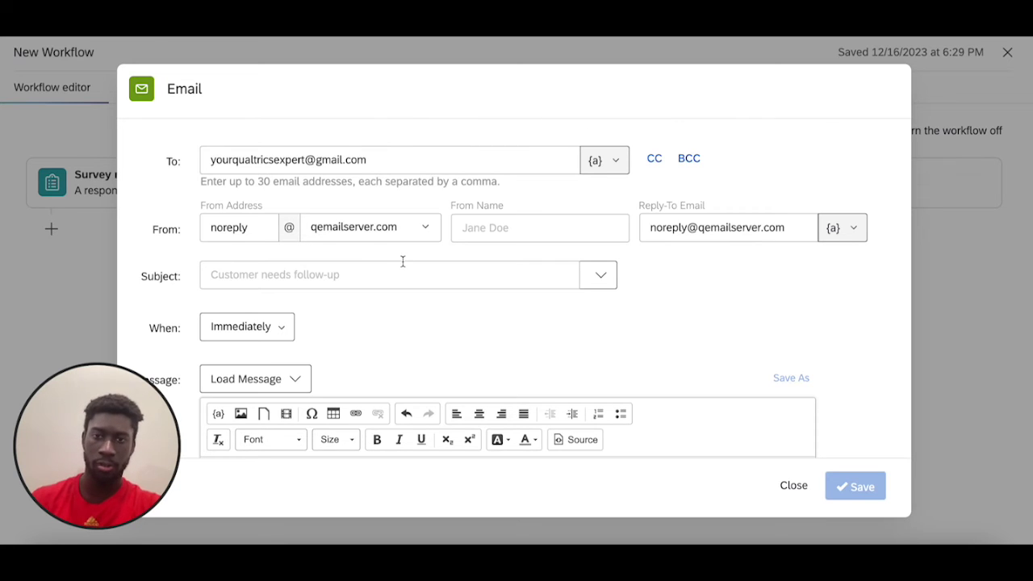
# - Enter the sender's display name and the subject 'Hey! You just received a survey response!'
pyautogui.click(520, 230)
pyautogui.write('Declan')
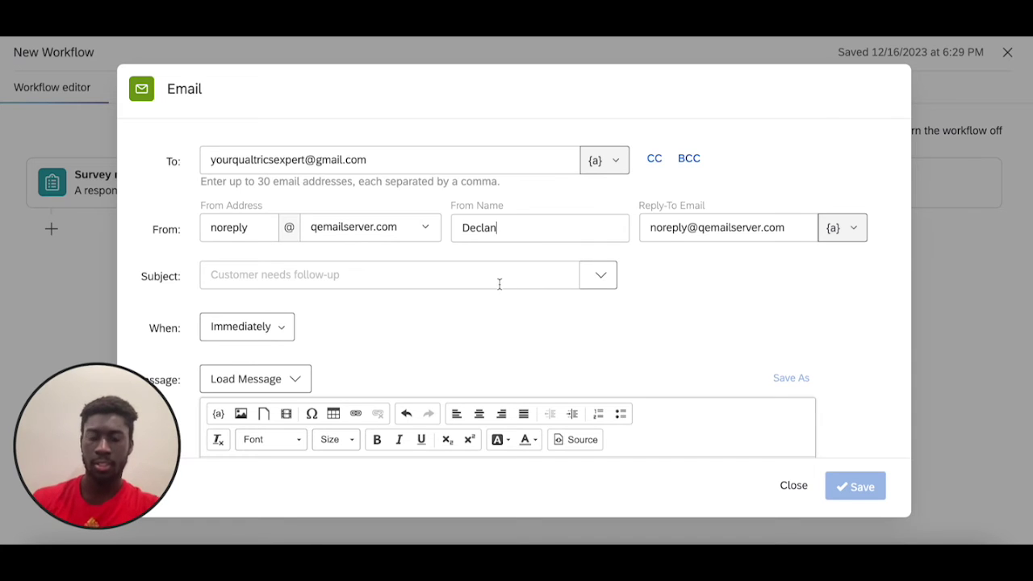
pyautogui.click(498, 282)
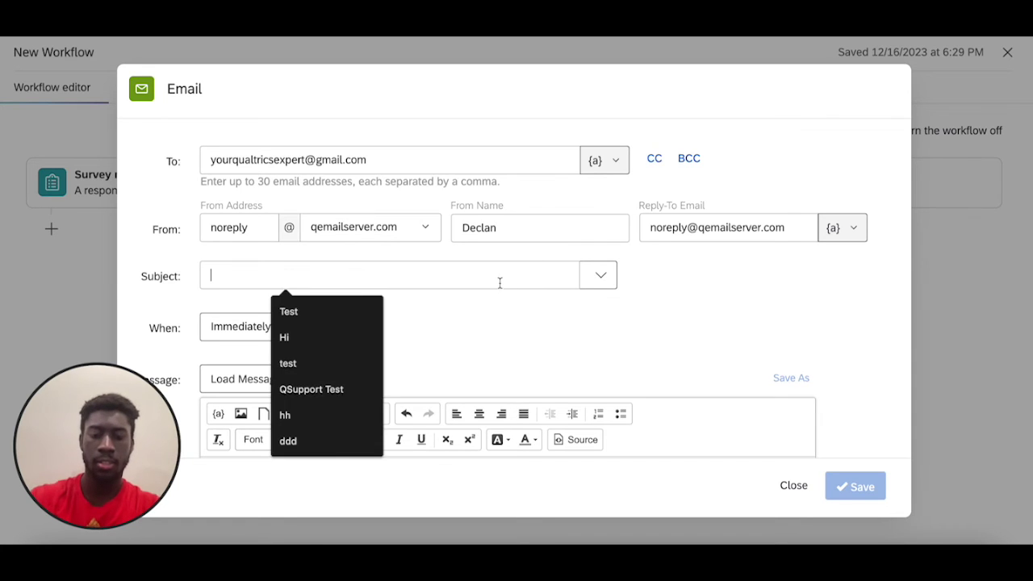
pyautogui.write('Hey! ')
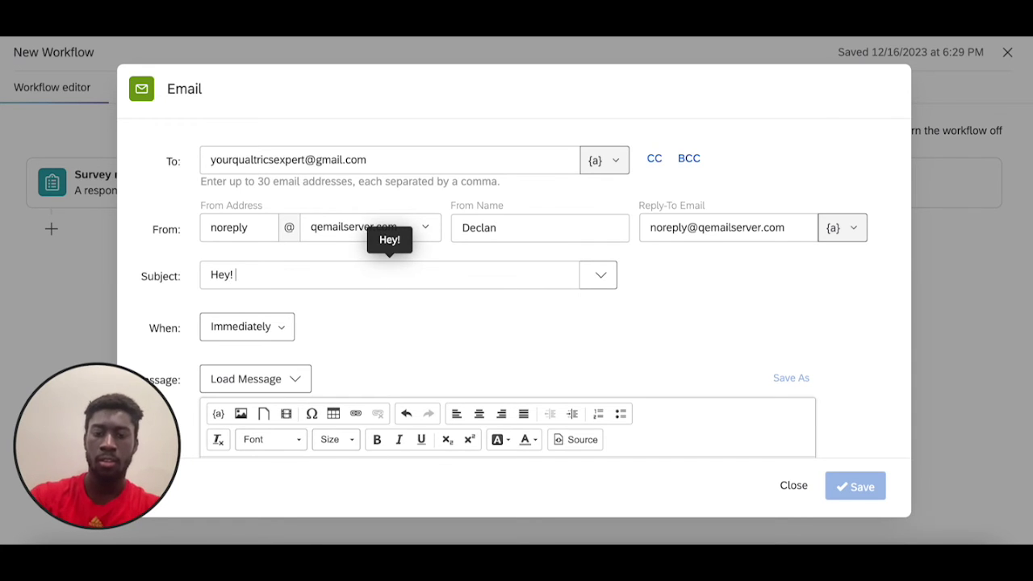
pyautogui.write('You just r')
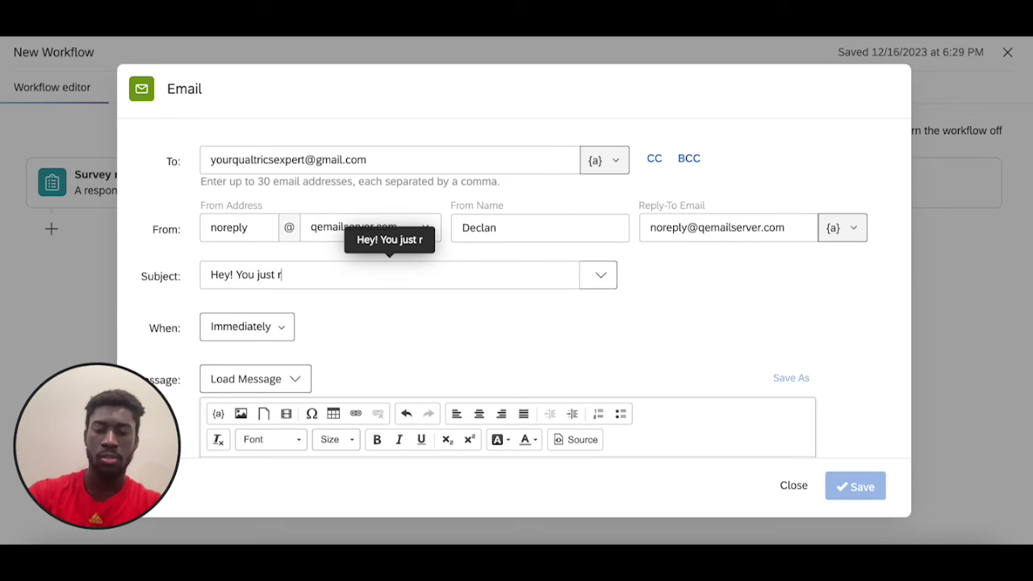
pyautogui.write('eceived a sur')
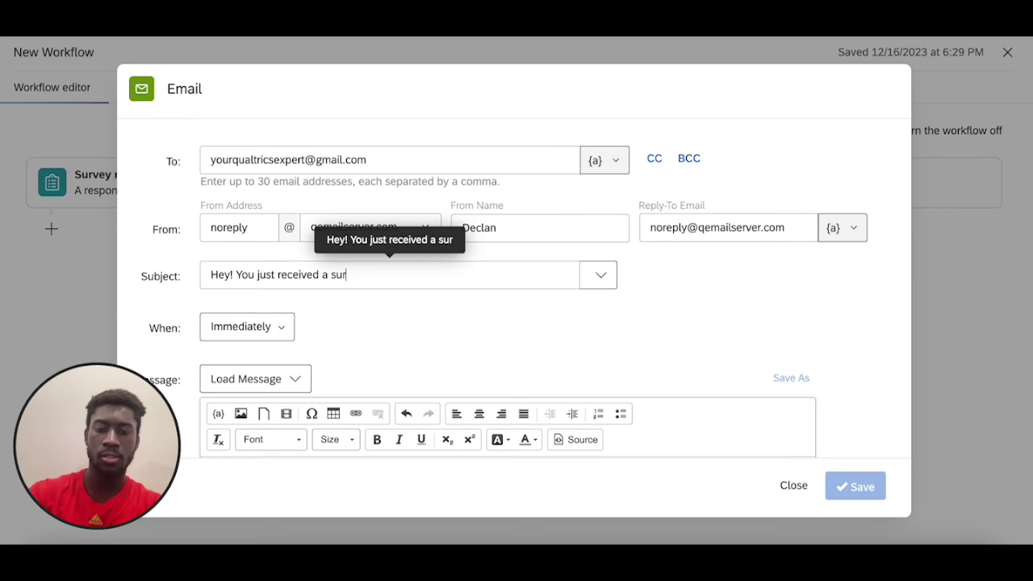
pyautogui.write('vey response!')
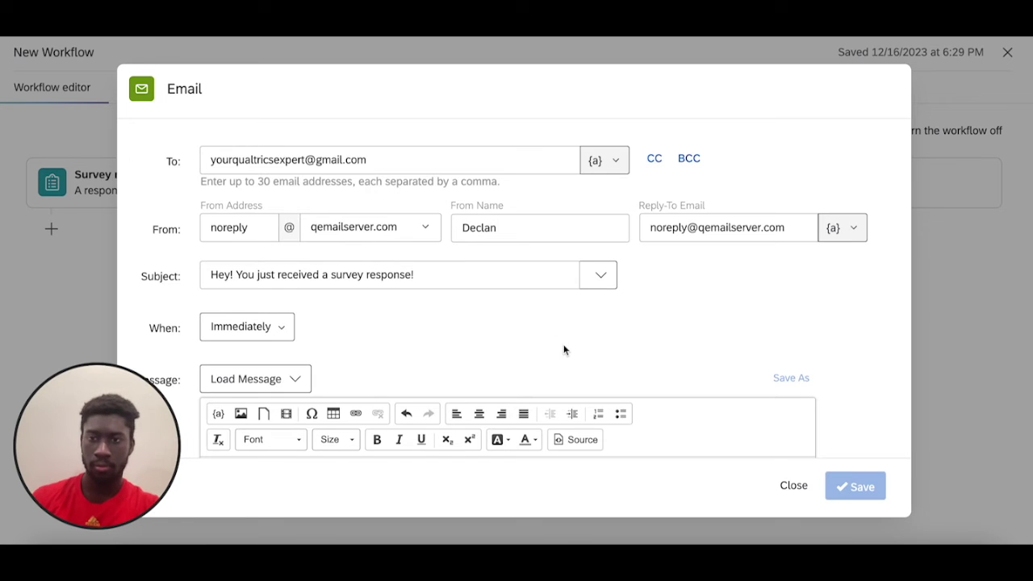
# - Include the response report, write 'Hey!' as the message body, and save the email task
pyautogui.scroll(-5, 562, 348)
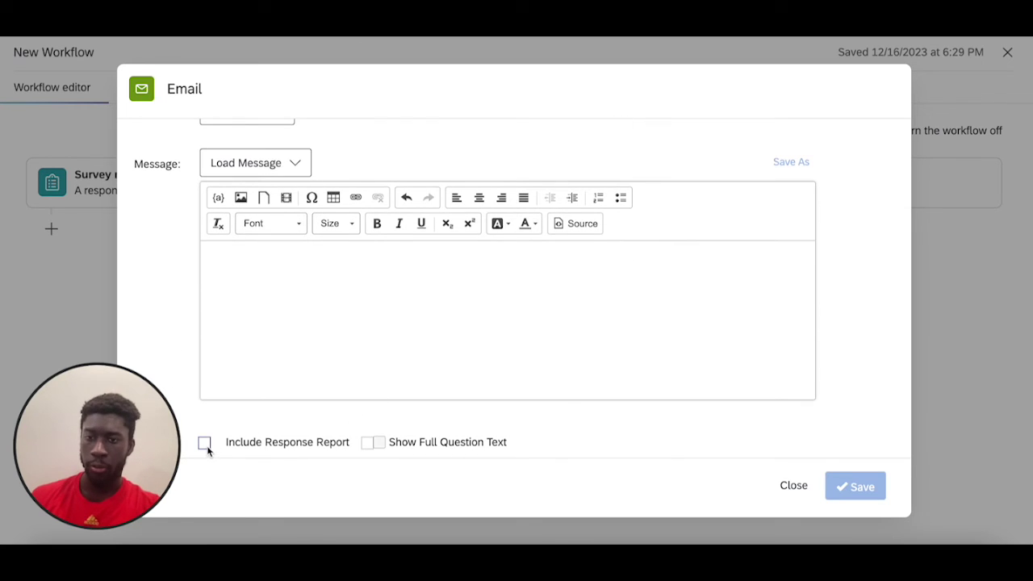
pyautogui.click(204, 442)
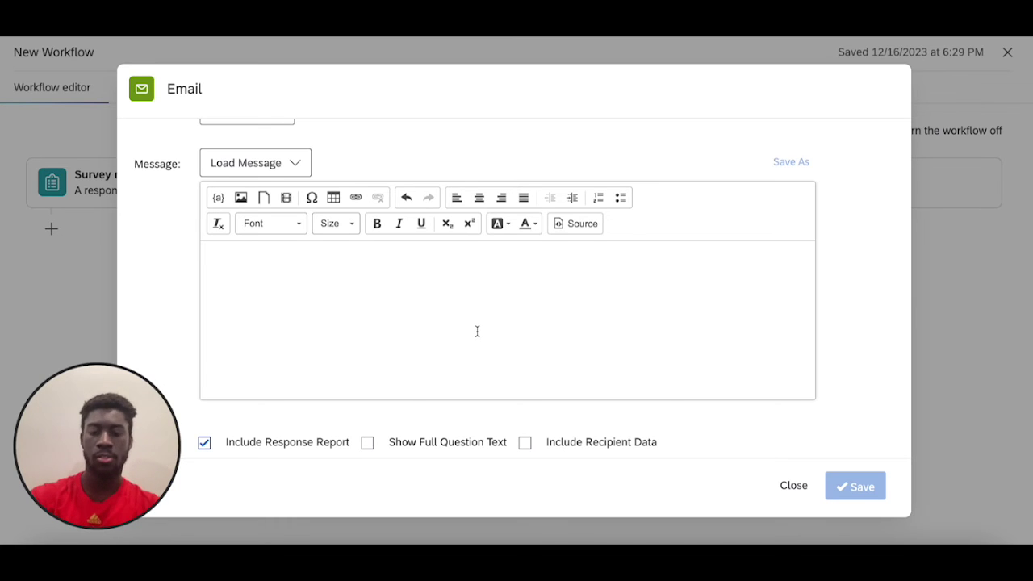
pyautogui.click(476, 334)
pyautogui.write('Hey!')
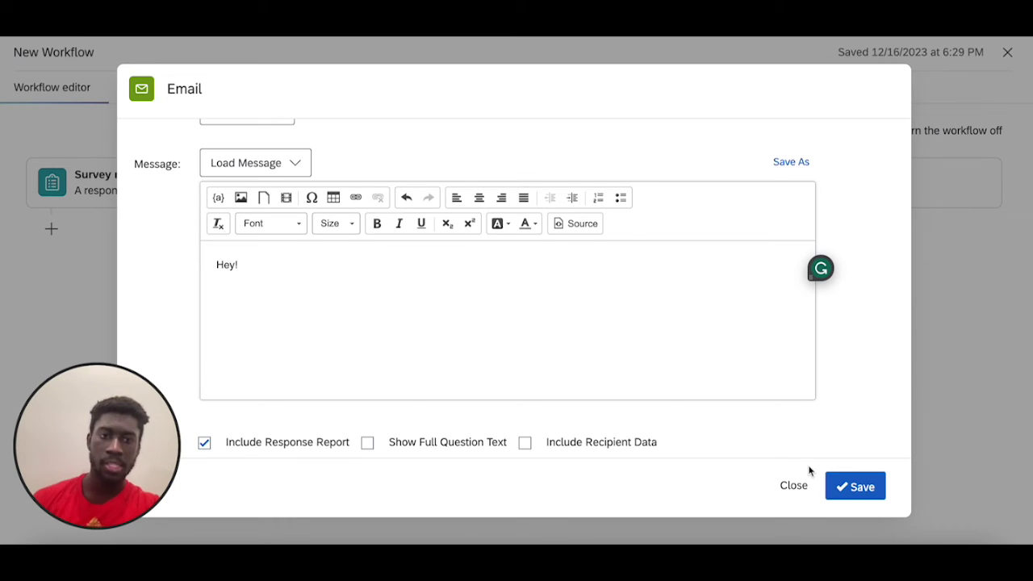
pyautogui.click(862, 490)
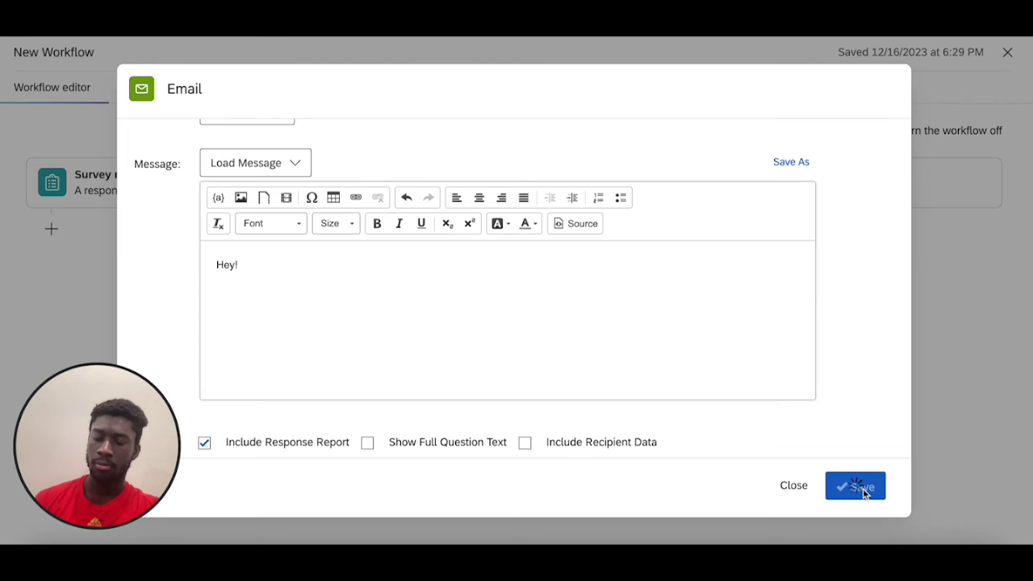